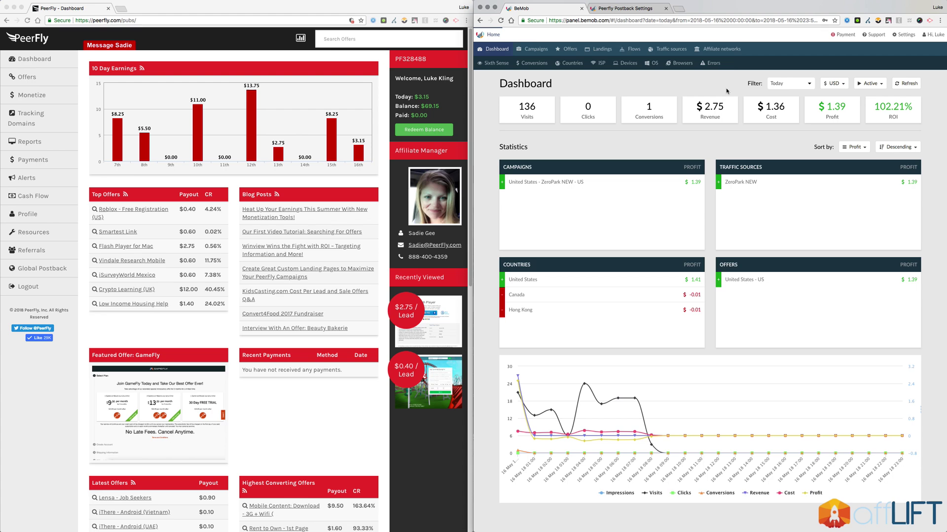
# - Show BeMob's affiliate networks list, briefly selecting and deselecting the existing Peerfly row
pyautogui.click(727, 53)
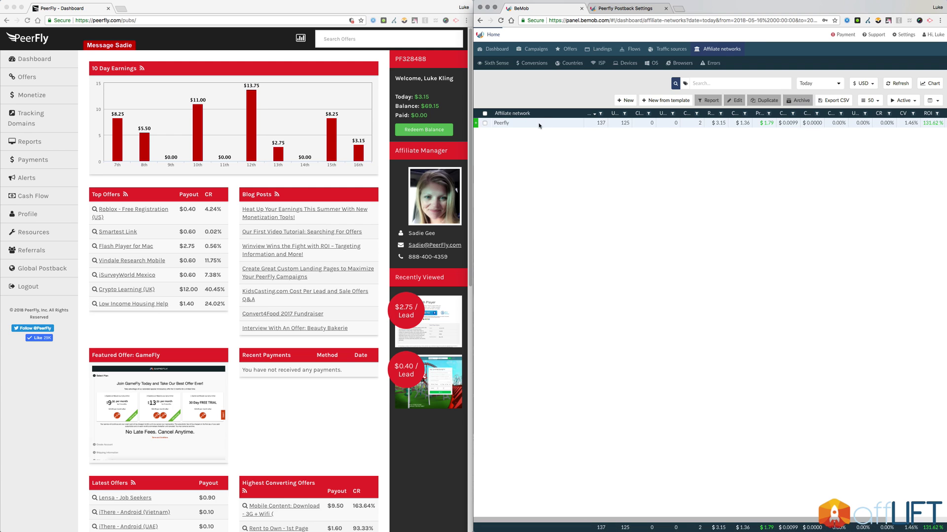
pyautogui.click(506, 123)
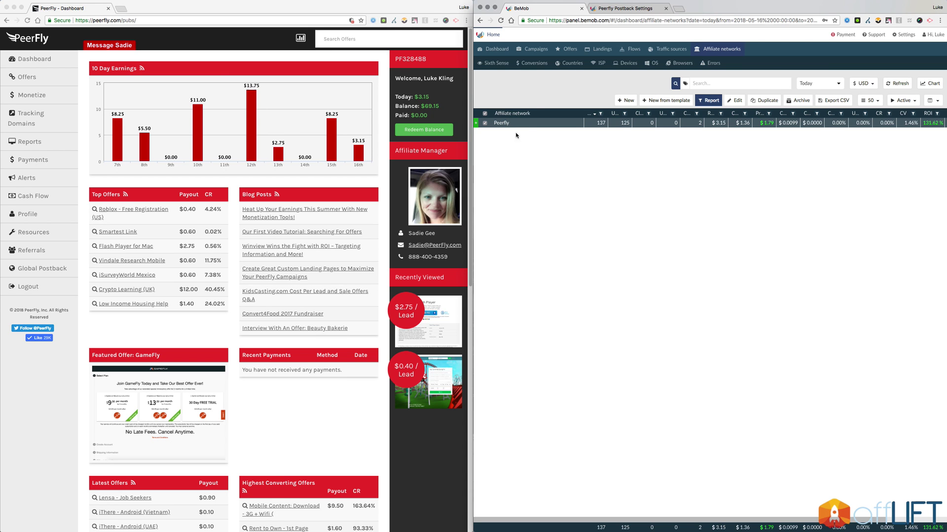
pyautogui.click(486, 124)
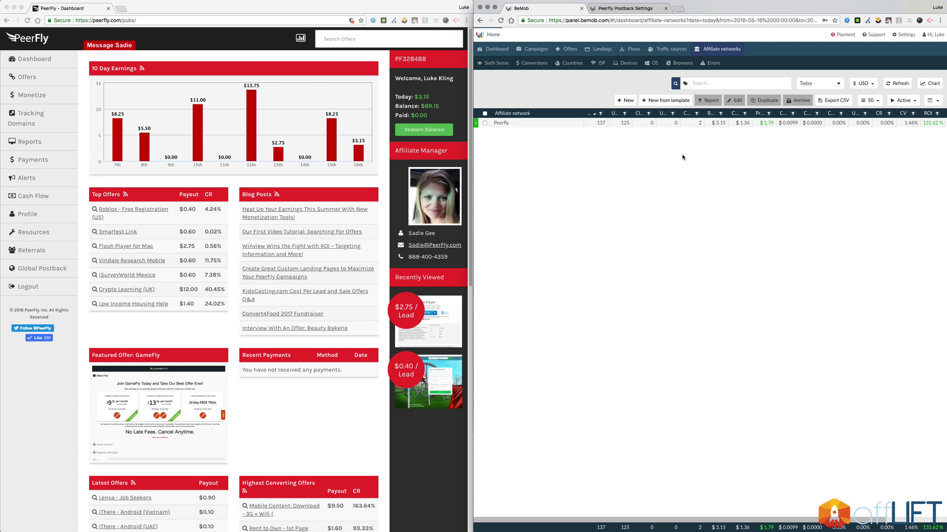
# - Create a new affiliate network from the Peerfly template and rename it PeerFly
pyautogui.click(668, 101)
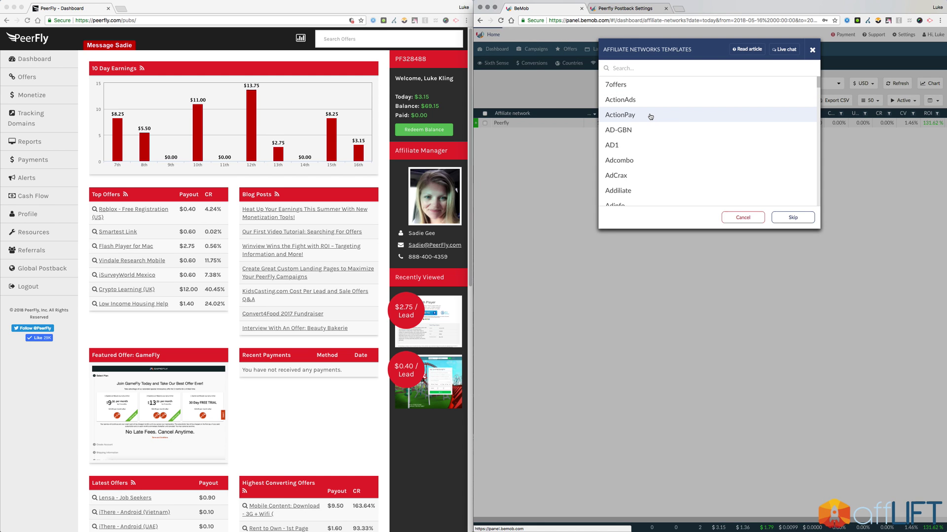
pyautogui.write('peerfl')
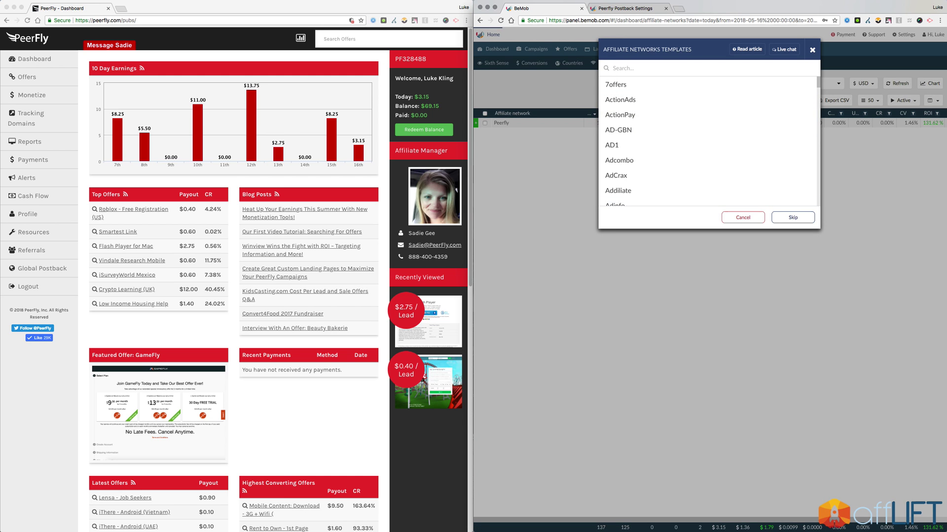
pyautogui.write('y')
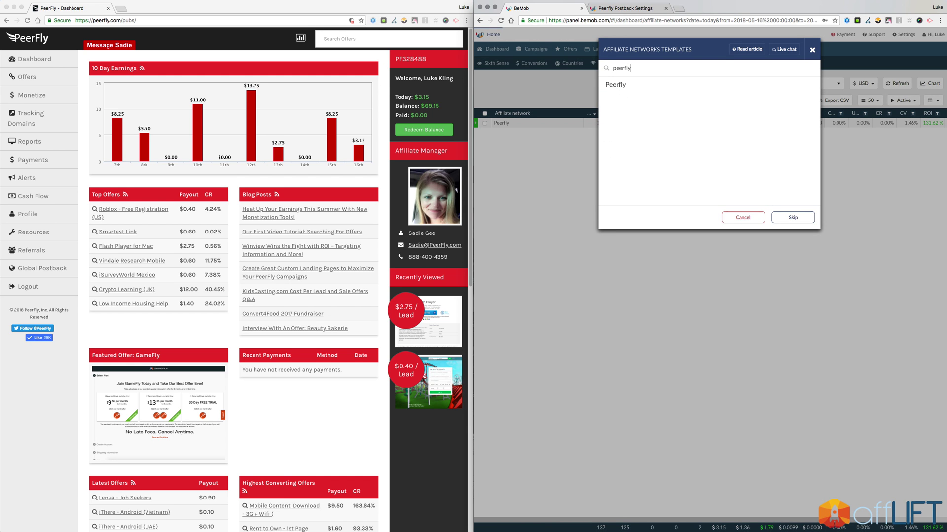
pyautogui.click(644, 86)
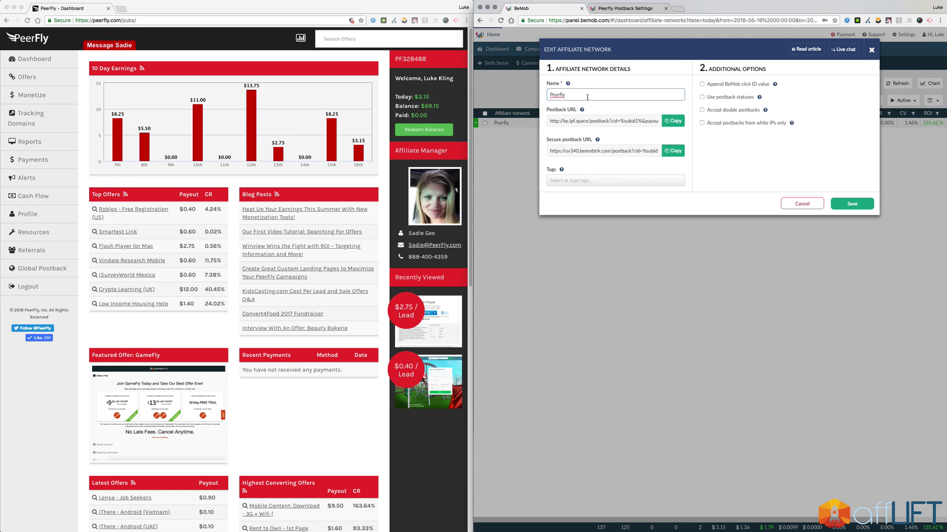
pyautogui.click(559, 95)
pyautogui.press('Left')
pyautogui.press('Left')
pyautogui.press('BackSpace')
pyautogui.write('F')
pyautogui.click(691, 107)
# - Copy the new network's postback URL to the clipboard
pyautogui.moveTo(550, 121); pyautogui.dragTo(670, 125)
pyautogui.click(670, 124)
pyautogui.click(619, 122)
pyautogui.click(675, 122)
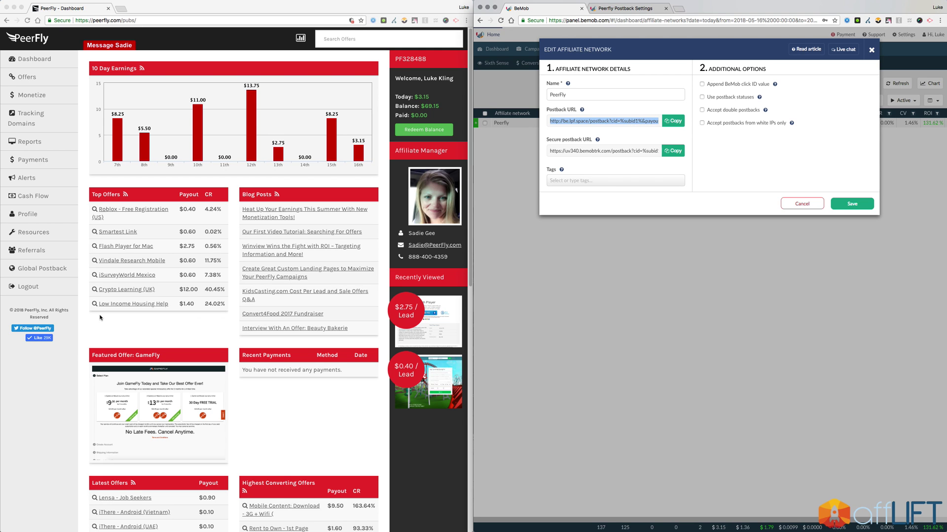
# - Enter BeMob's postback URL as PeerFly's Global Postback and submit it
pyautogui.click(89, 339)
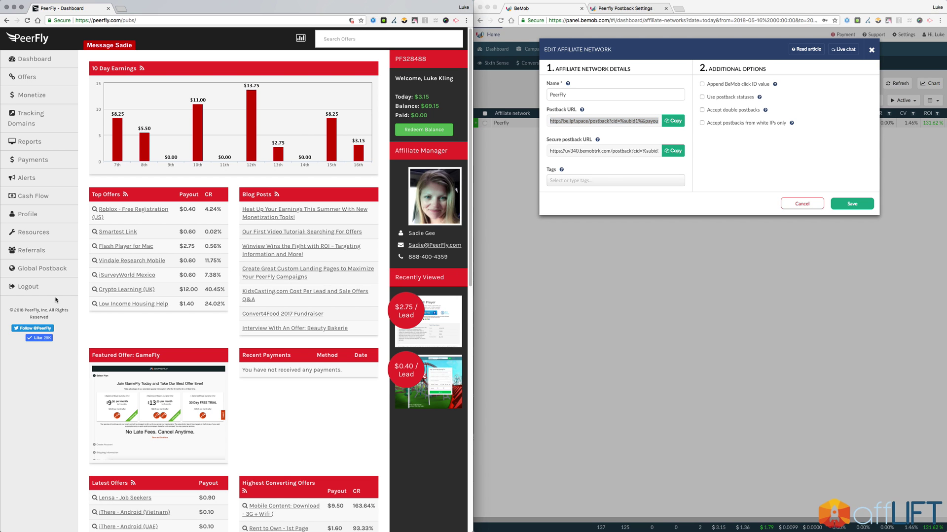
pyautogui.click(52, 272)
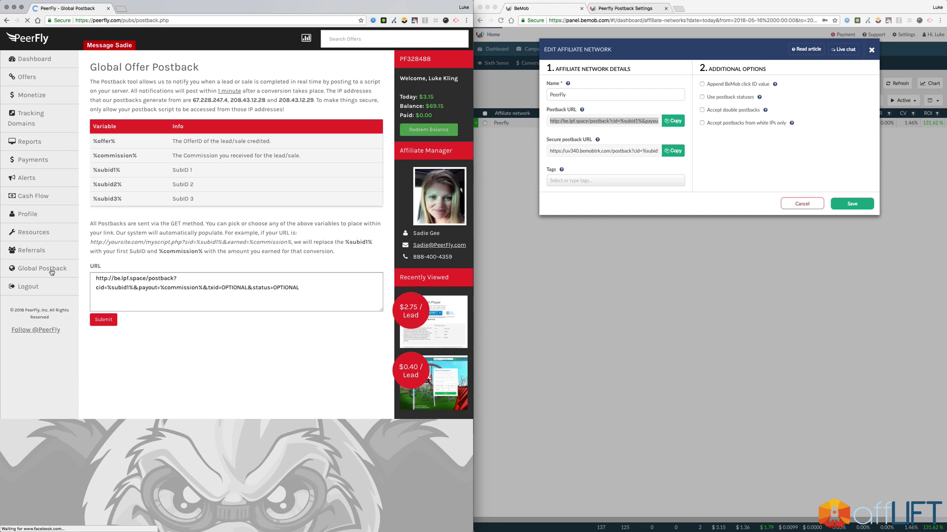
pyautogui.tripleClick(298, 287)
pyautogui.click(298, 287)
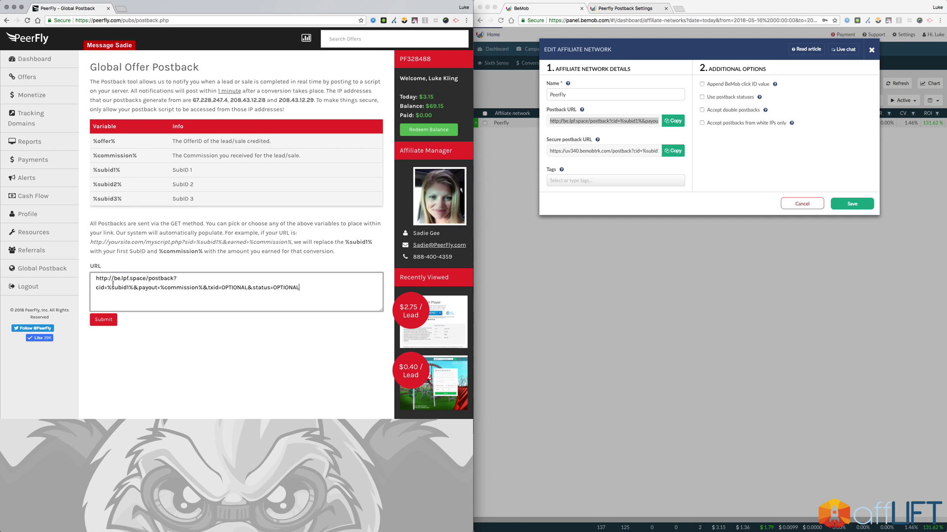
pyautogui.moveTo(107, 288); pyautogui.dragTo(131, 286)
pyautogui.tripleClick(306, 289)
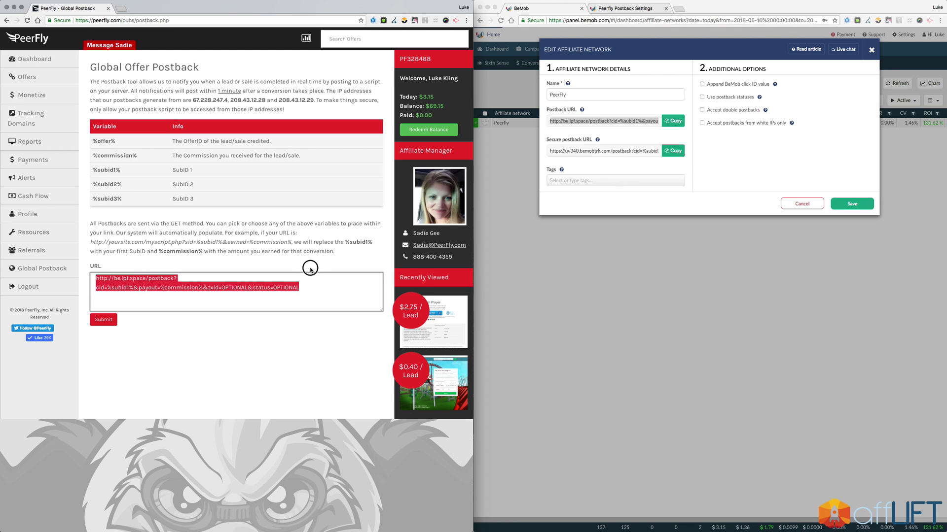
pyautogui.click(315, 287)
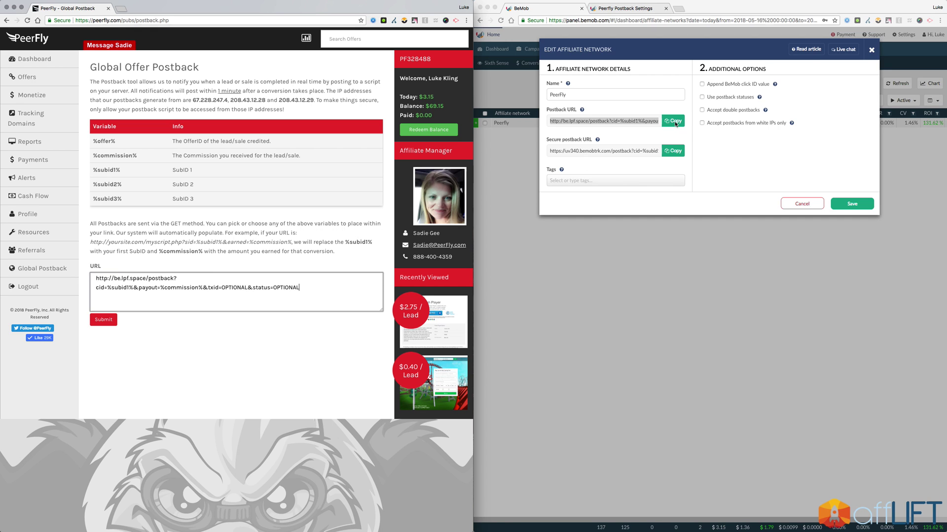
pyautogui.click(103, 319)
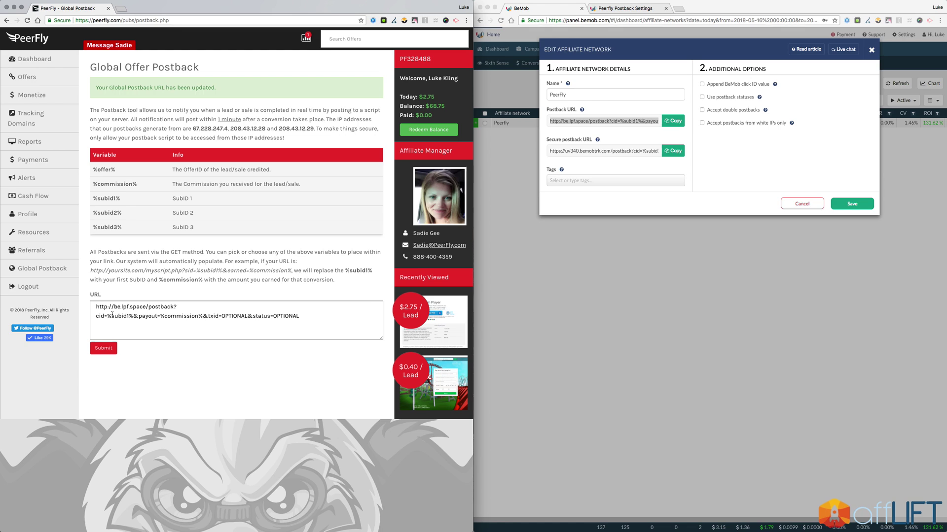
pyautogui.moveTo(107, 316); pyautogui.dragTo(203, 317)
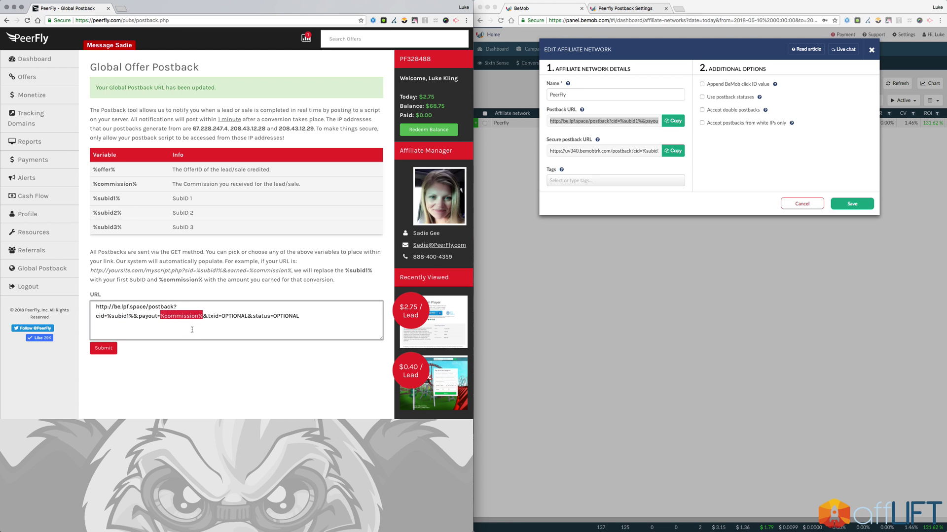
# - Back in BeMob, save the new PeerFly affiliate network from its edit dialog
pyautogui.click(42, 60)
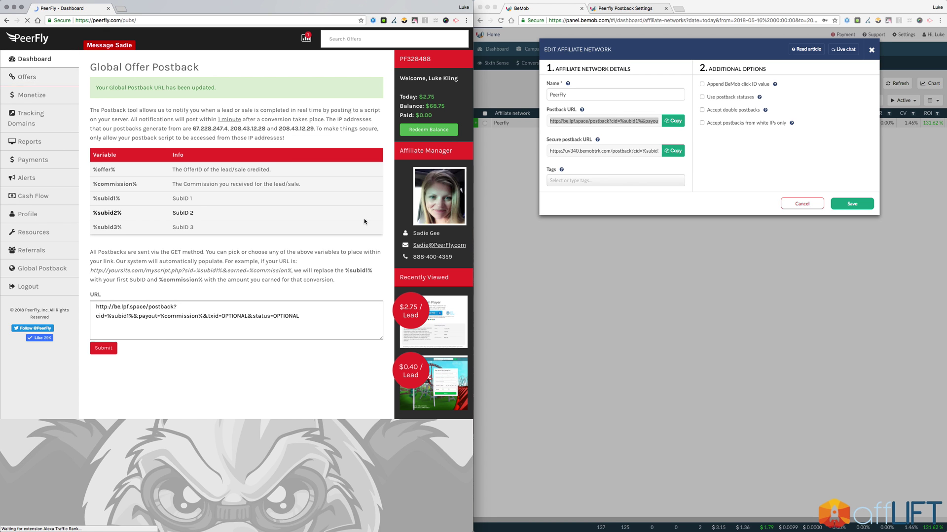
pyautogui.click(700, 149)
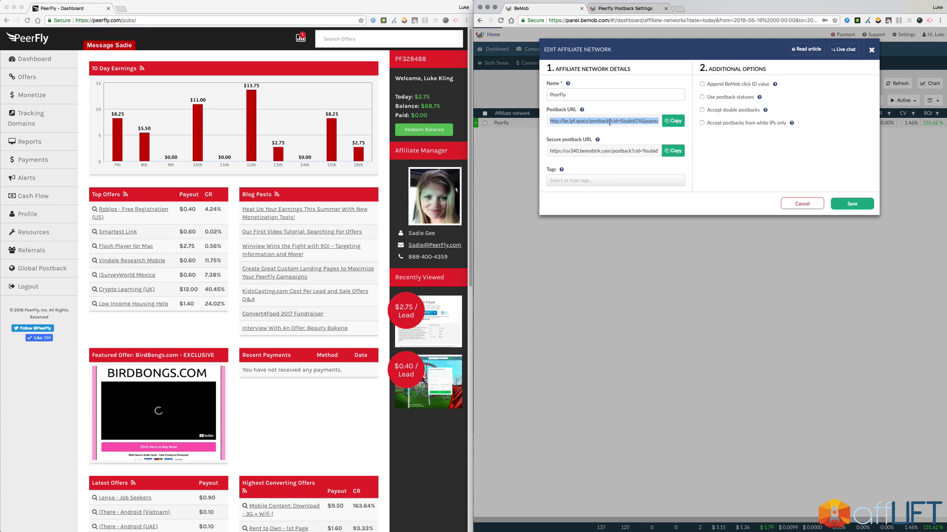
pyautogui.click(849, 203)
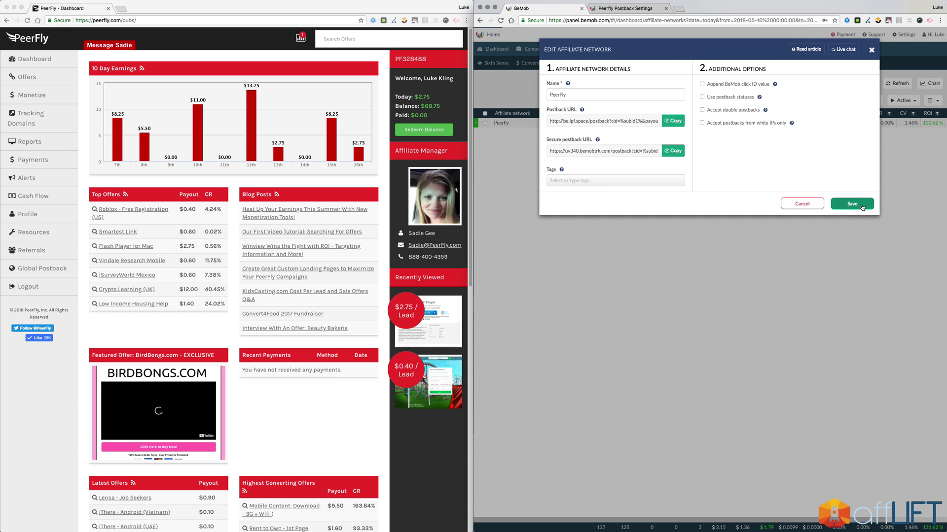
pyautogui.click(861, 206)
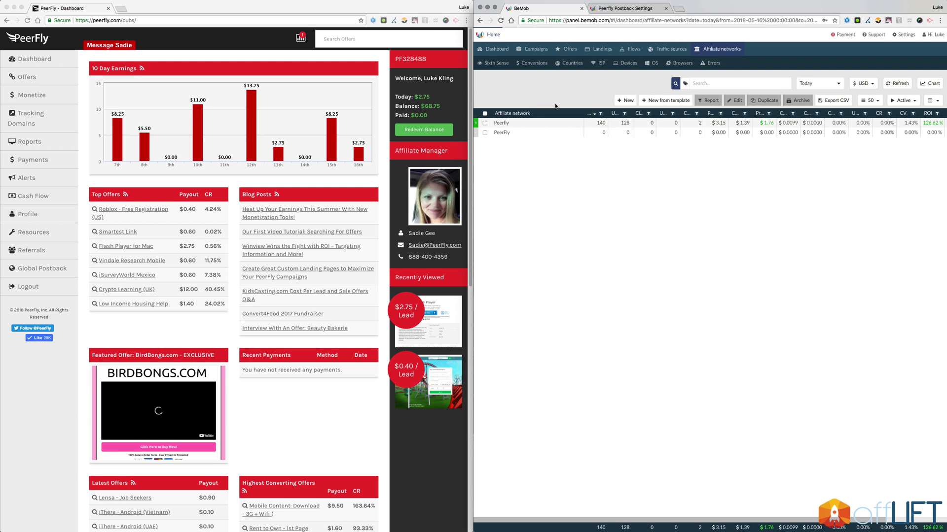
# - Show BeMob's Offers list and PeerFly's Roblox - Free Registration (US) offer page
pyautogui.click(570, 51)
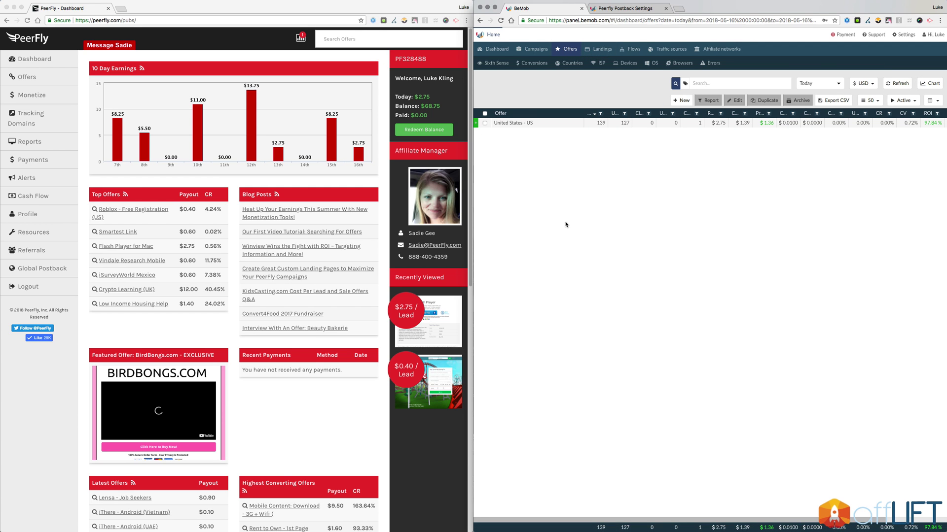
pyautogui.click(145, 198)
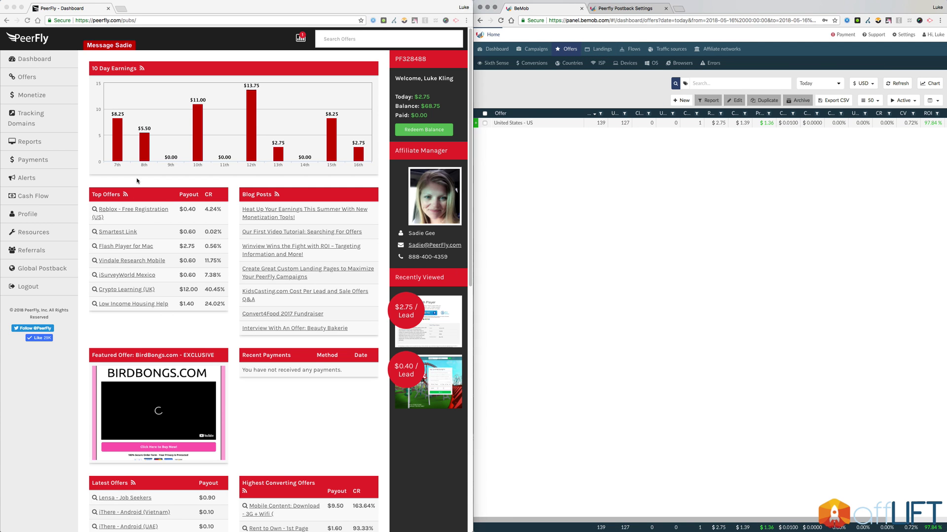
pyautogui.click(131, 211)
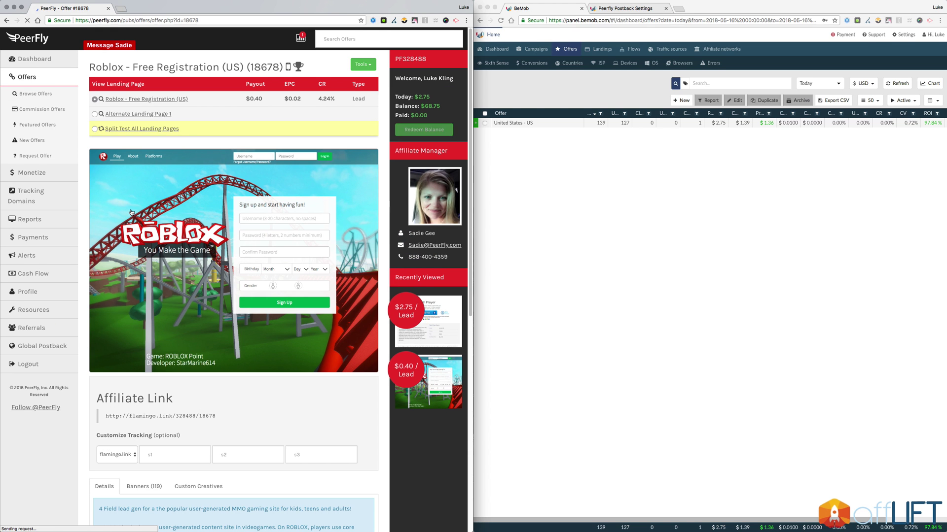
pyautogui.click(531, 143)
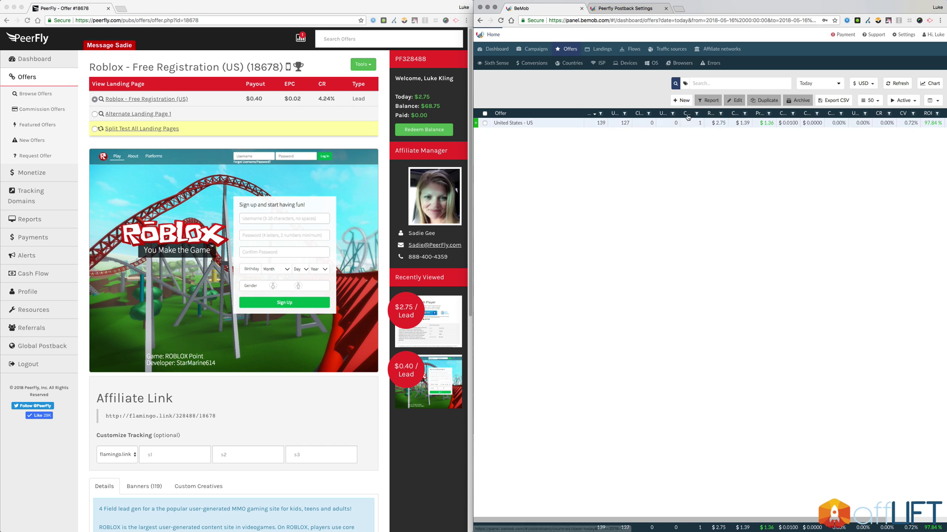
# - Start a new BeMob offer named 'Roblox - Free Registration (US) (18678)', copied from PeerFly
pyautogui.click(681, 100)
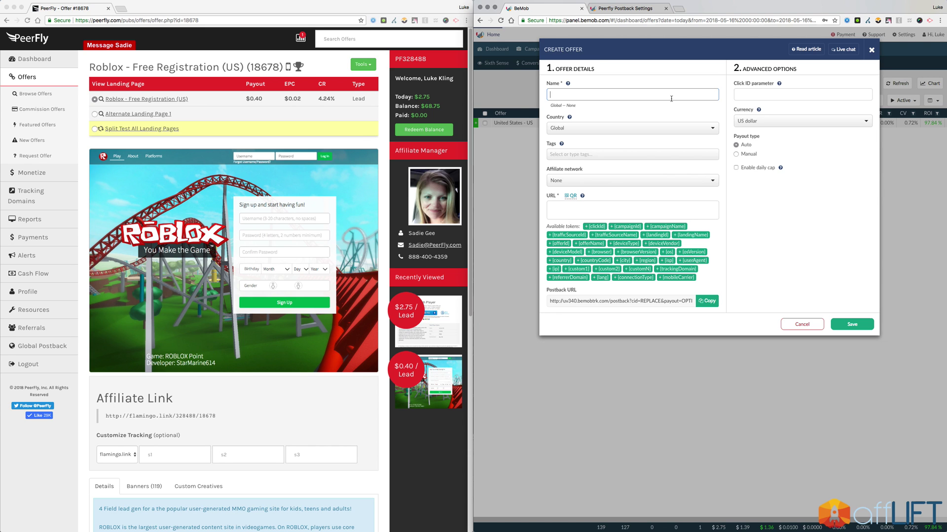
pyautogui.moveTo(285, 67); pyautogui.dragTo(84, 67)
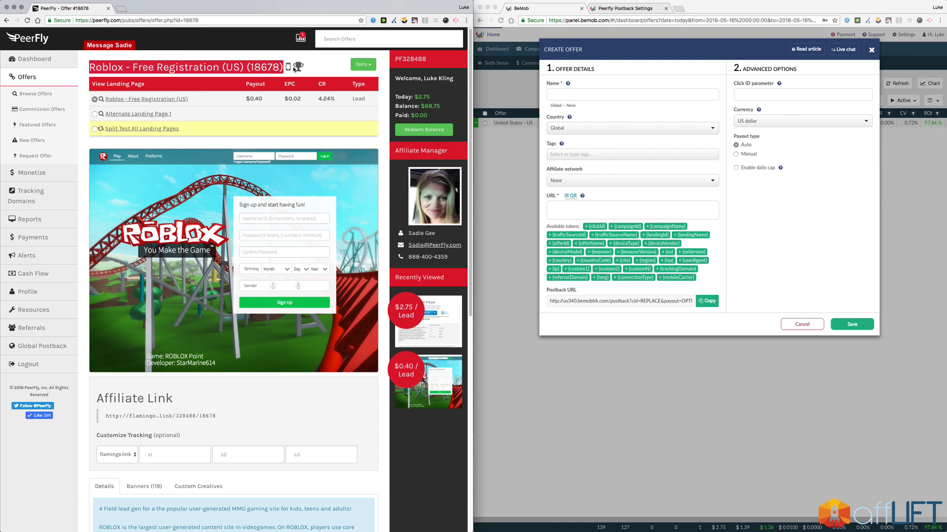
pyautogui.press('super+c')
pyautogui.click(633, 94)
pyautogui.press('super+v')
pyautogui.press('Escape')
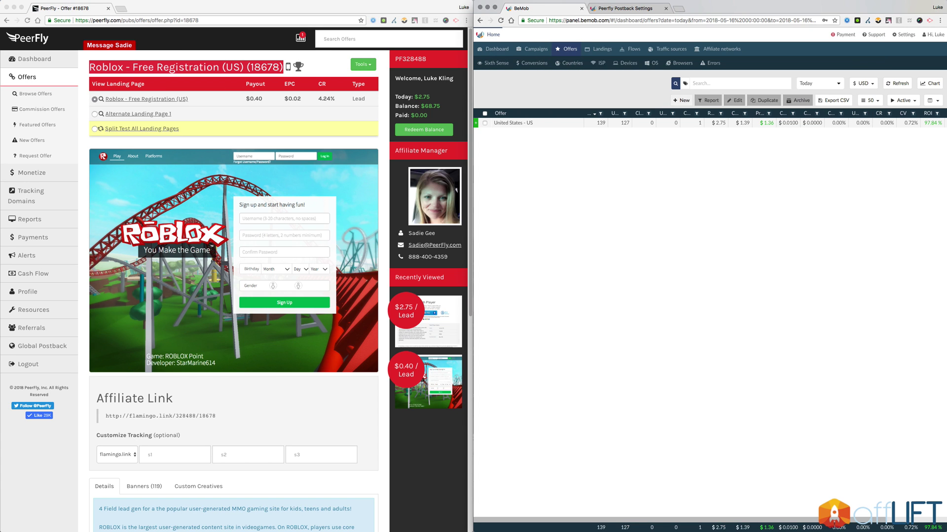
pyautogui.click(684, 101)
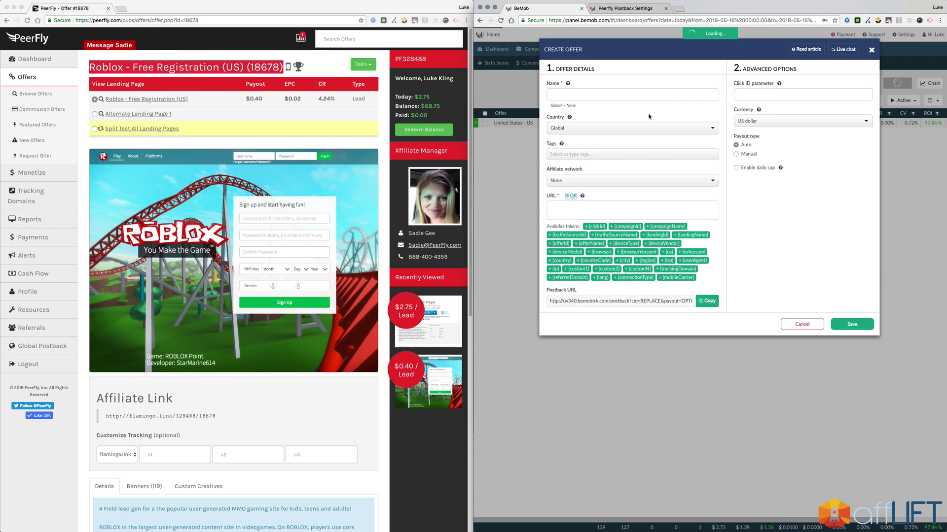
pyautogui.press('super+v')
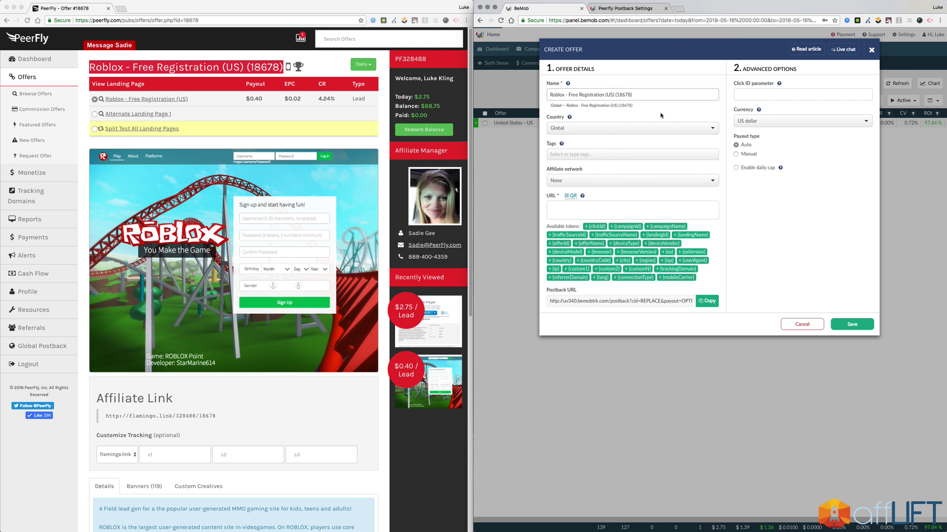
# - Set the offer's country to United States and affiliate network to PeerFly
pyautogui.click(604, 132)
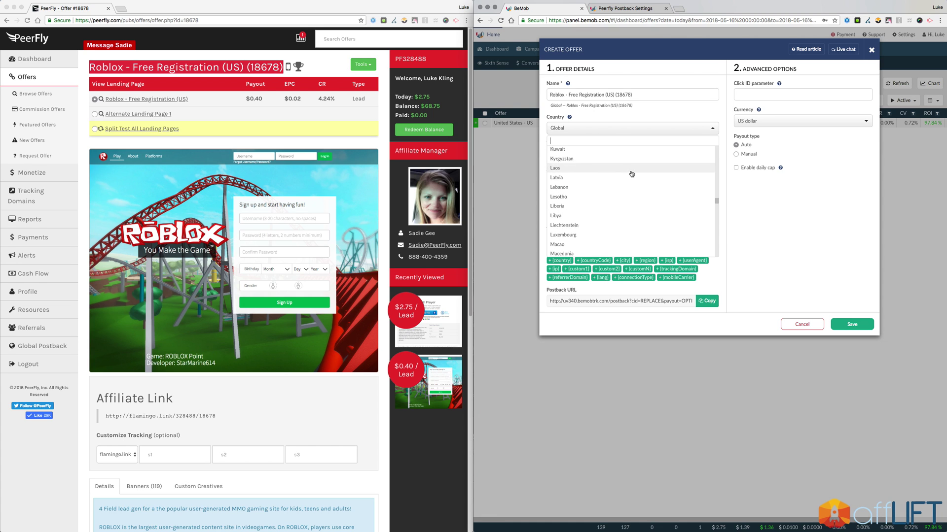
pyautogui.scroll(-20, 632, 174)
pyautogui.scroll(3, 632, 174)
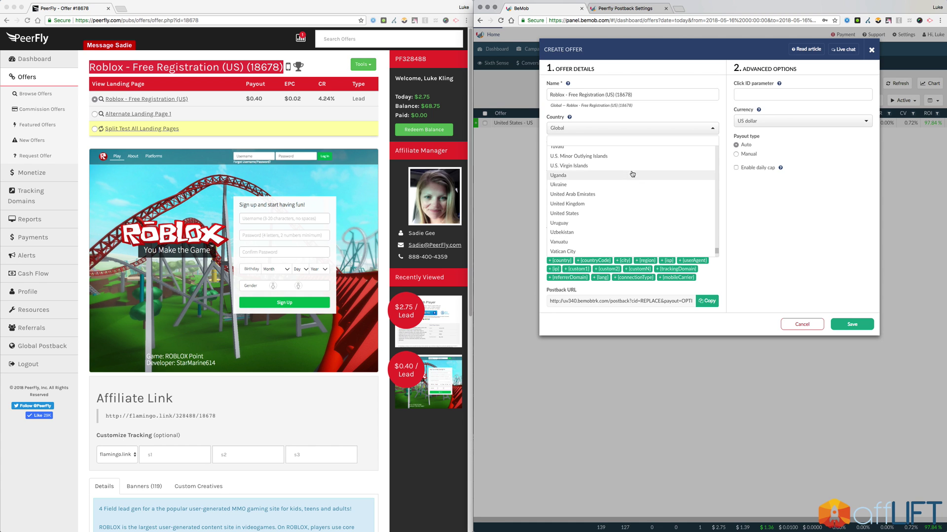
pyautogui.click(610, 218)
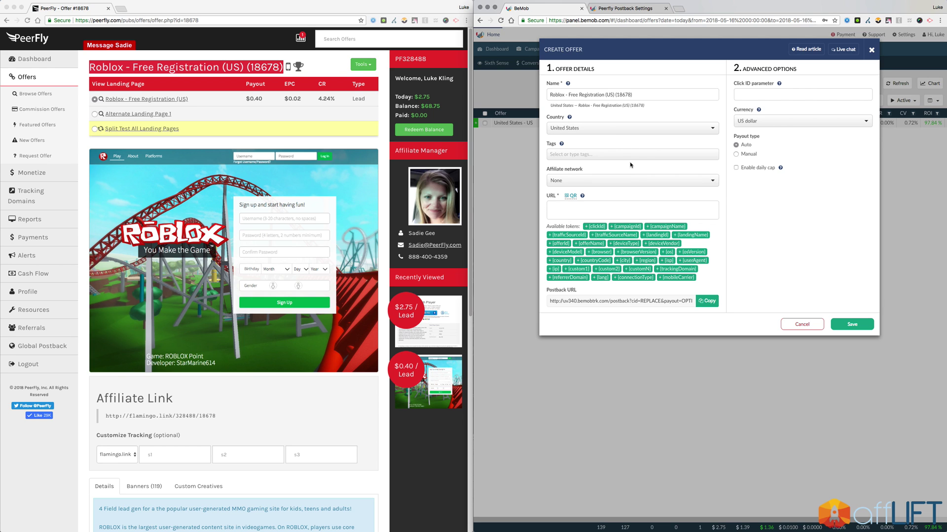
pyautogui.click(631, 180)
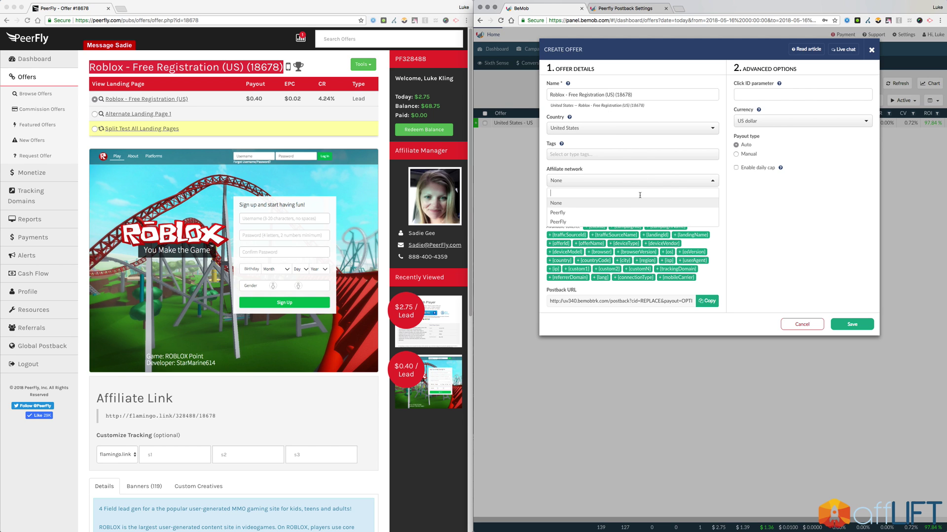
pyautogui.click(608, 221)
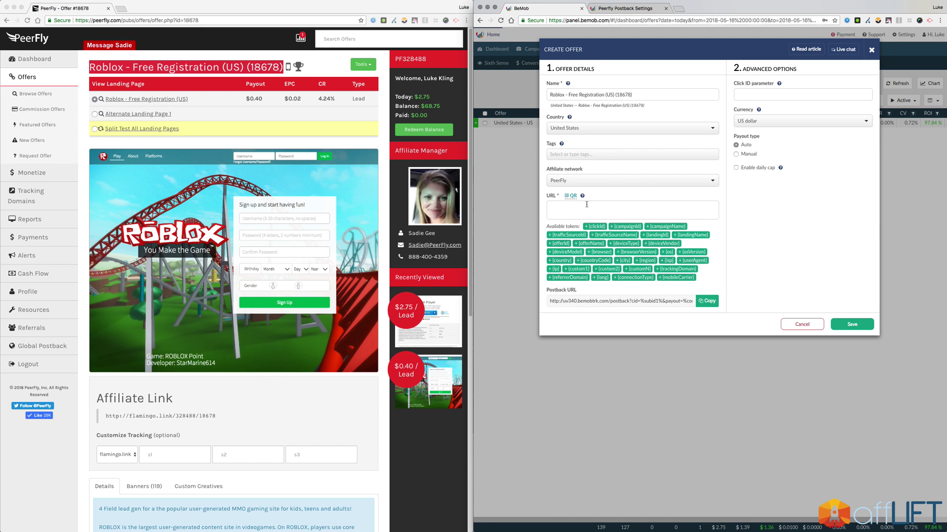
# - Insert the {clickId} token in BeMob's offer URL and paste it into PeerFly's s1 field
pyautogui.scroll(-3, 211, 231)
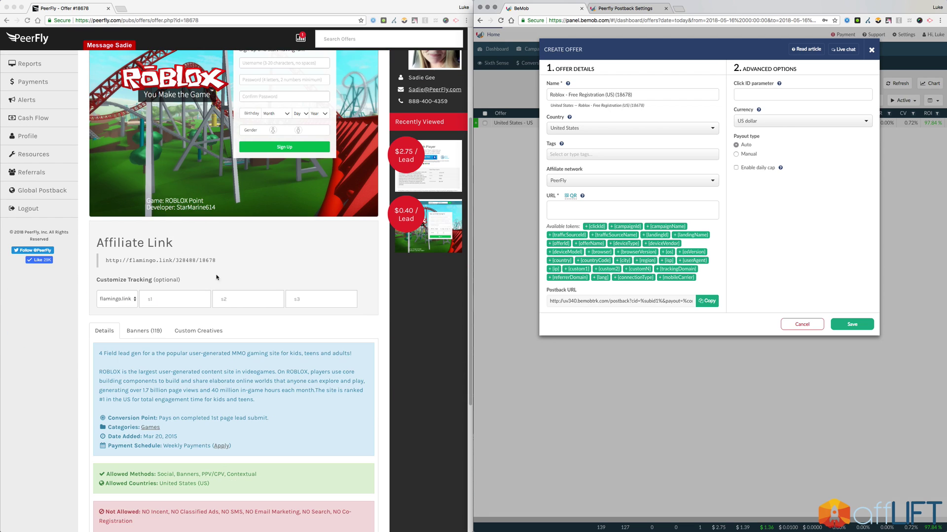
pyautogui.click(577, 211)
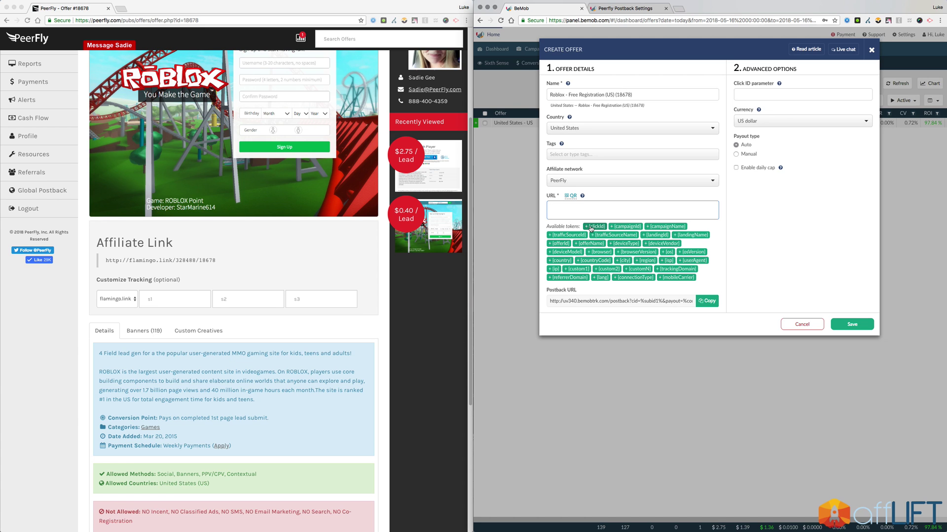
pyautogui.click(596, 226)
pyautogui.moveTo(572, 208); pyautogui.dragTo(540, 221)
pyautogui.click(173, 296)
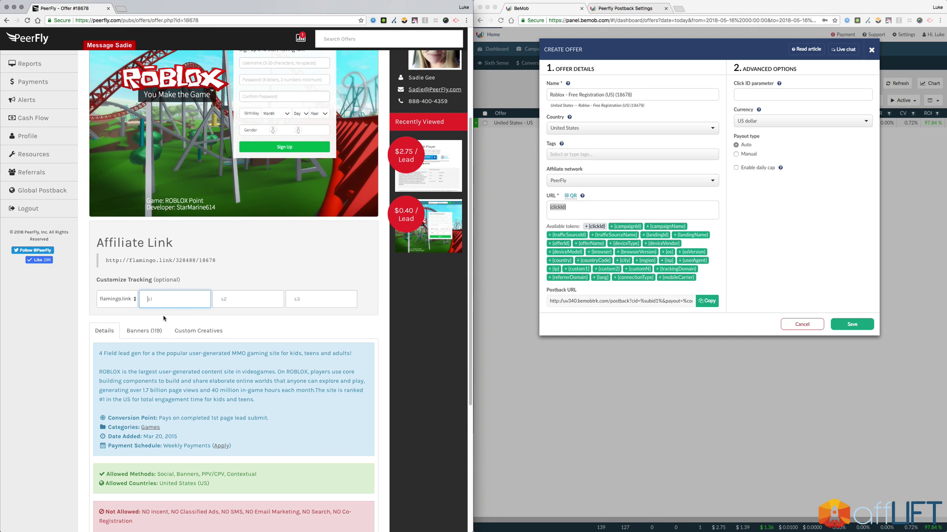
pyautogui.press('super+v')
pyautogui.click(198, 278)
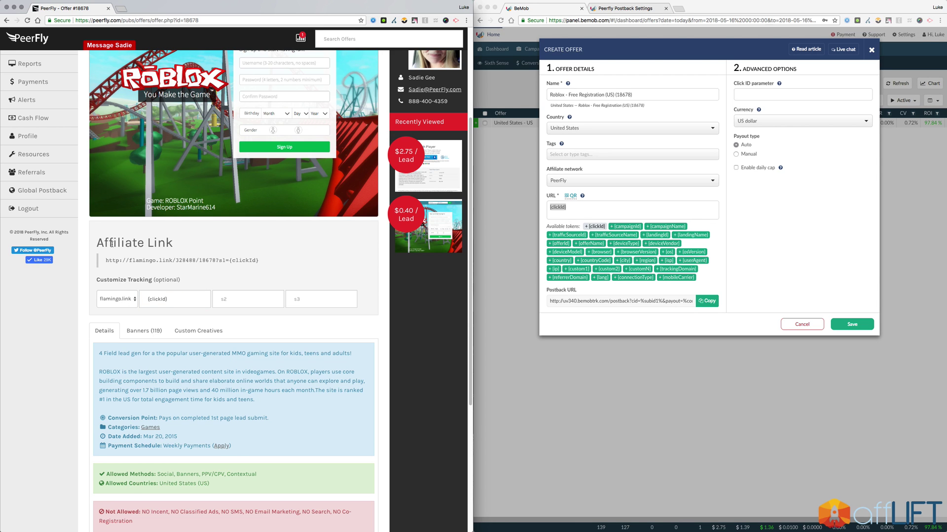
# - Switch PeerFly's tracking domain to trkur4.com and copy the full affiliate link
pyautogui.click(119, 298)
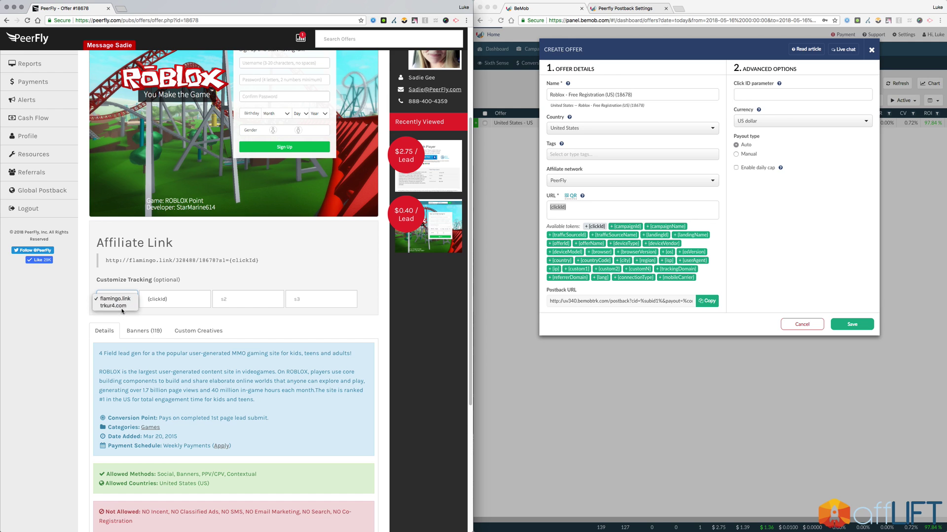
pyautogui.click(120, 309)
pyautogui.moveTo(105, 260); pyautogui.dragTo(250, 261)
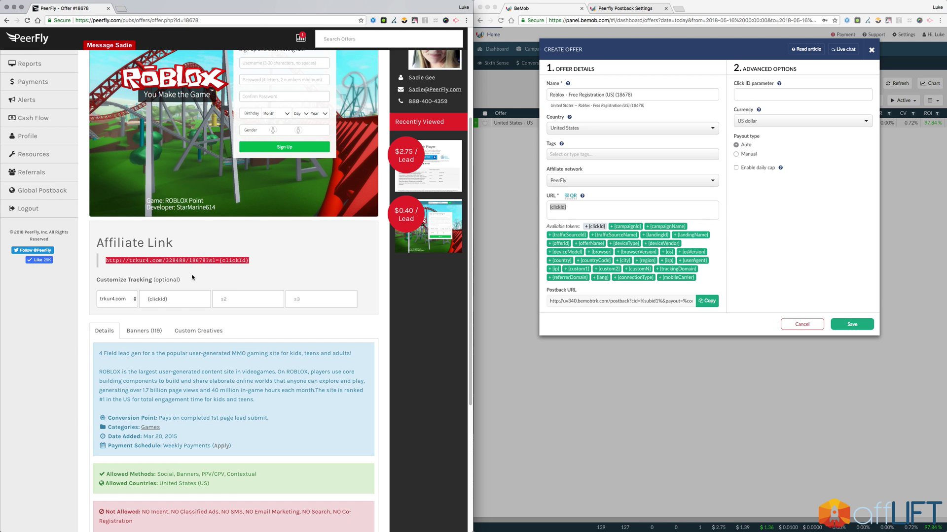
pyautogui.click(118, 298)
pyautogui.click(186, 291)
pyautogui.click(231, 262)
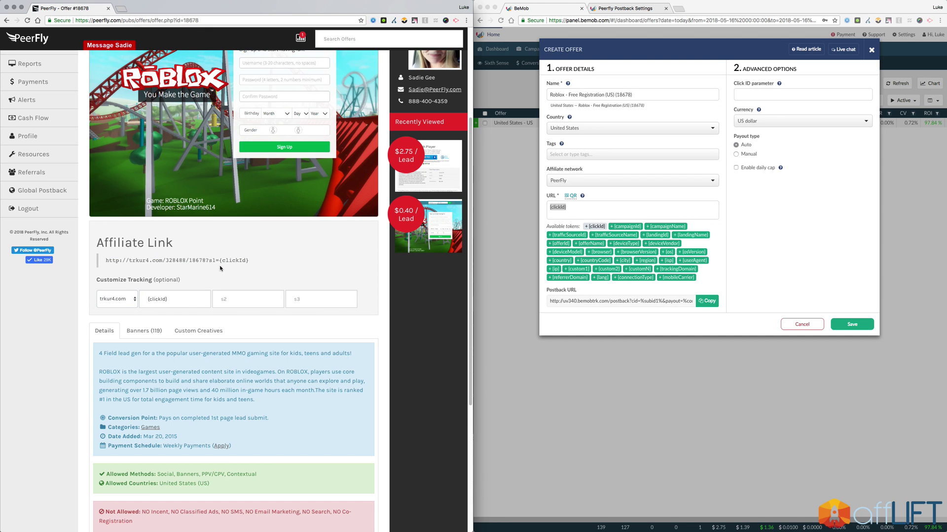
pyautogui.click(182, 298)
pyautogui.click(197, 277)
pyautogui.click(255, 260)
pyautogui.moveTo(255, 264); pyautogui.dragTo(105, 261)
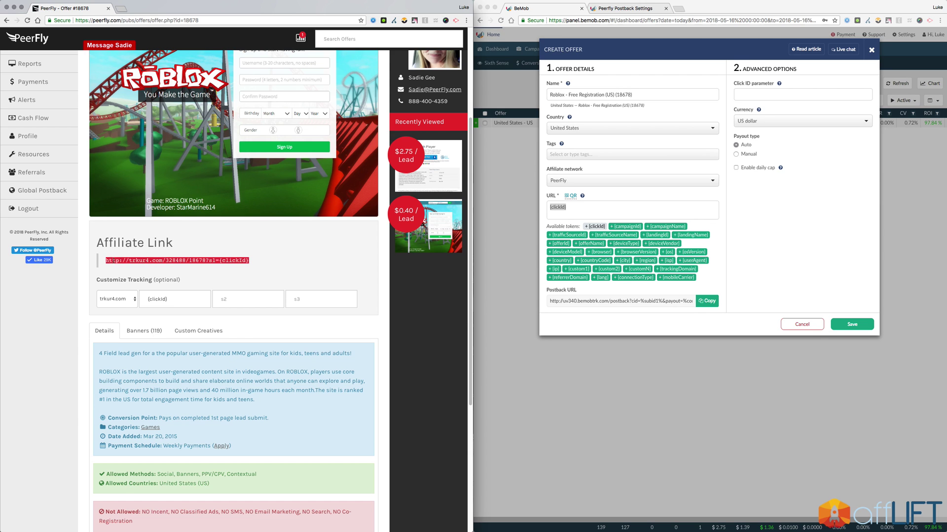
# - Paste the trkur4.com affiliate link into BeMob's offer URL, ending with s1={clickId}
pyautogui.click(534, 206)
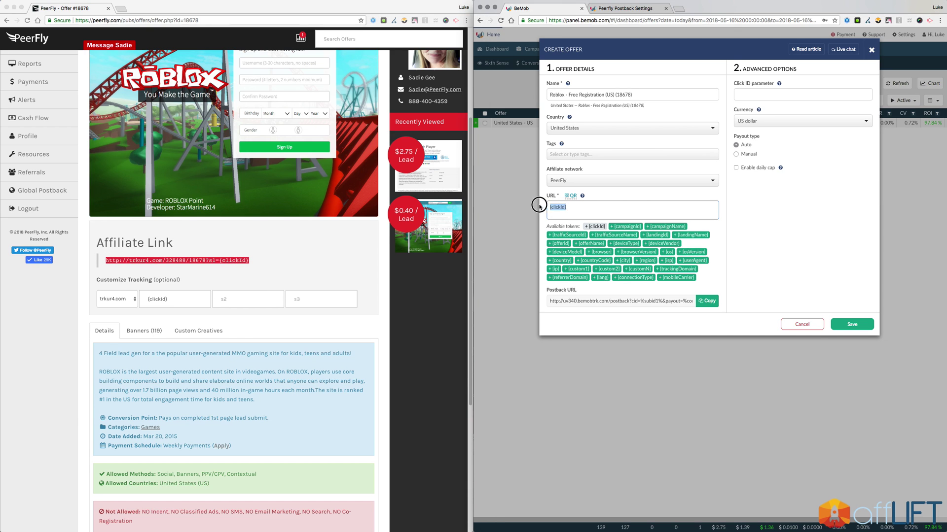
pyautogui.hotkey('ctrl', 'v')
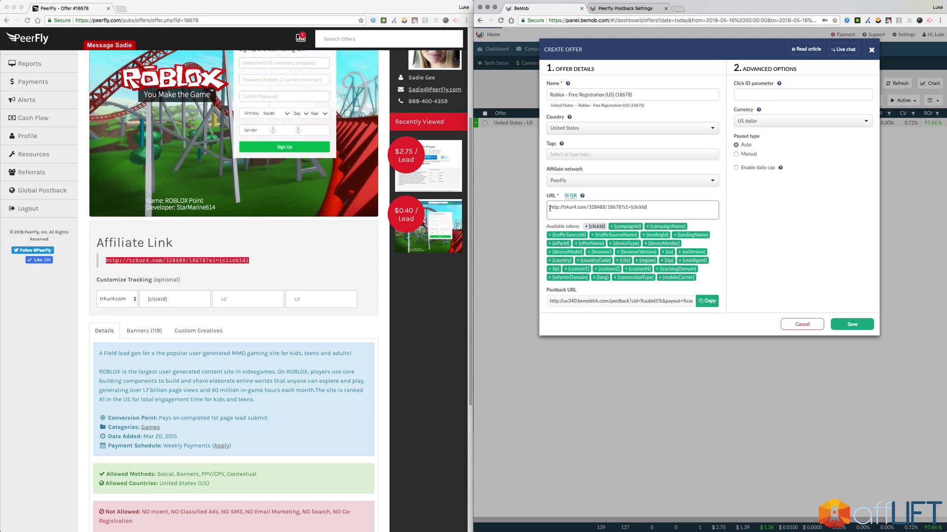
pyautogui.moveTo(550, 208); pyautogui.dragTo(664, 207)
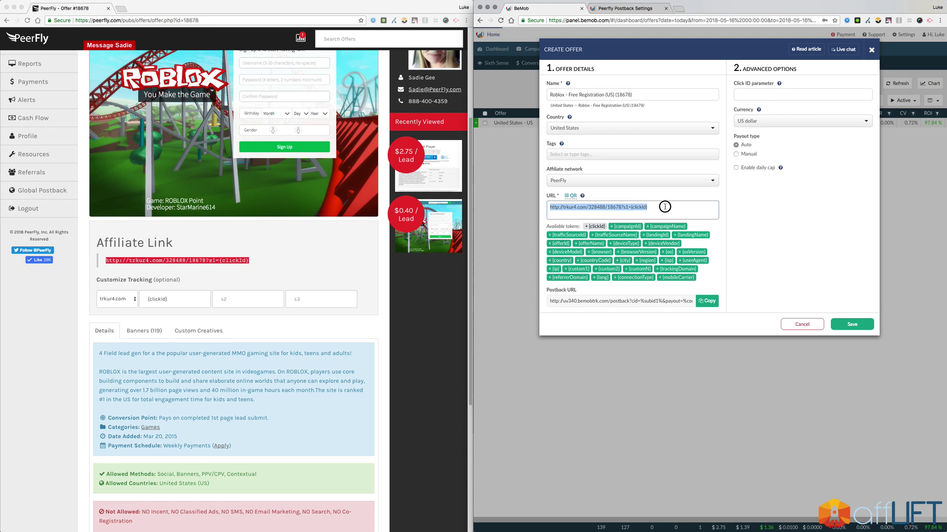
pyautogui.click(658, 207)
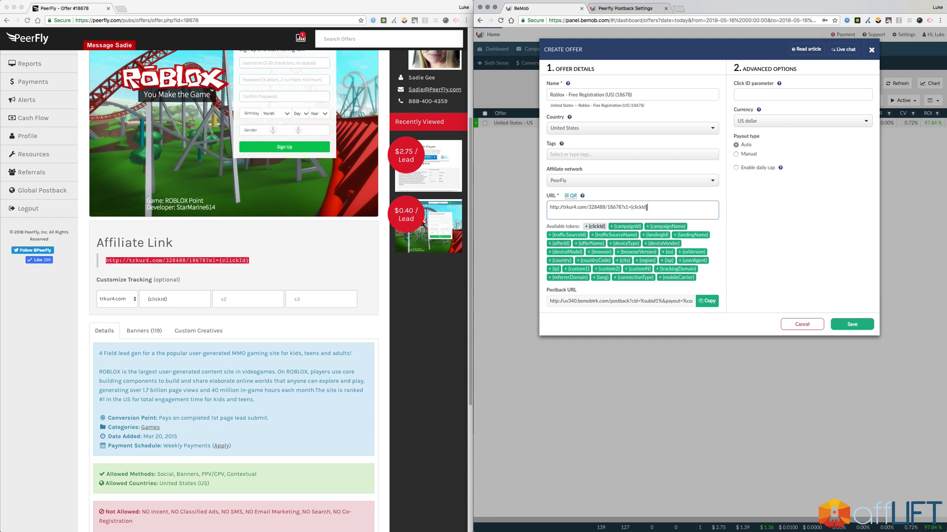
pyautogui.doubleClick(644, 207)
pyautogui.click(641, 208)
pyautogui.click(630, 9)
pyautogui.click(698, 224)
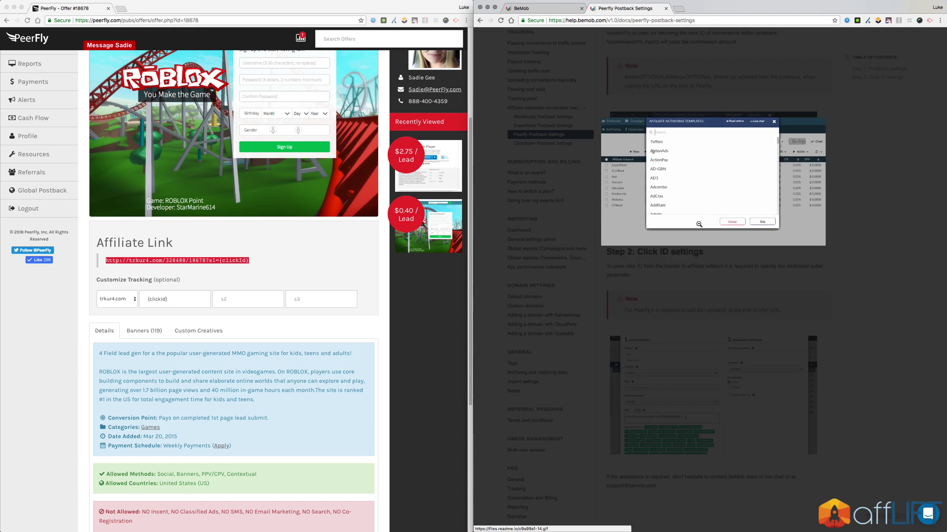
pyautogui.click(700, 223)
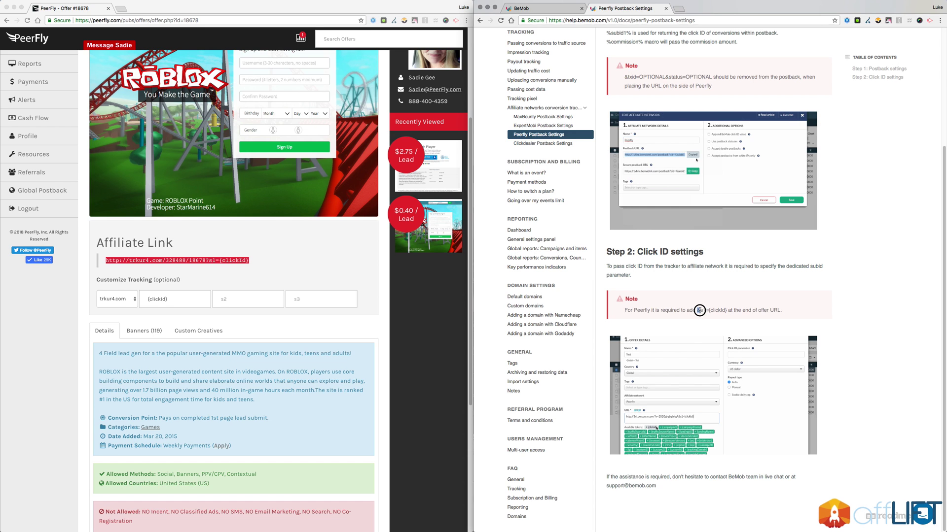
pyautogui.click(557, 8)
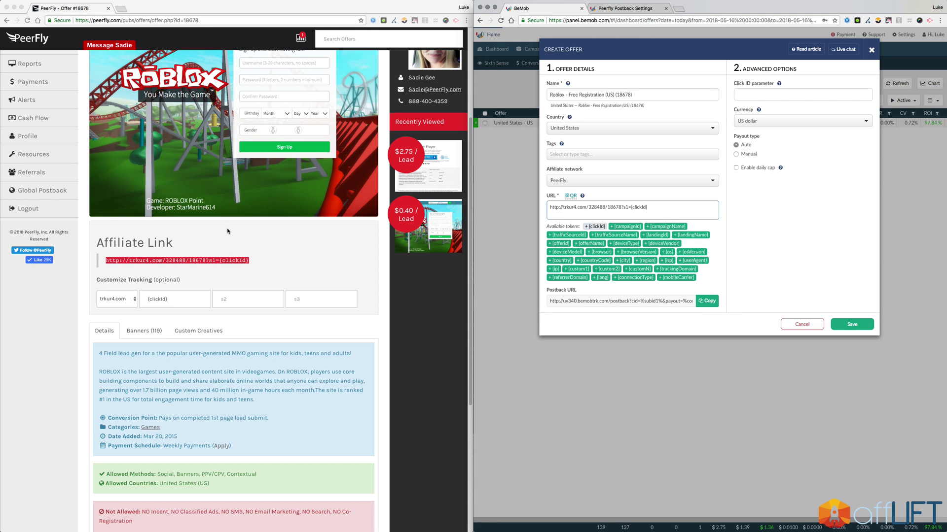
# - Compare BeMob's offer URL with PeerFly's affiliate link and its s1={clickId} value
pyautogui.click(235, 260)
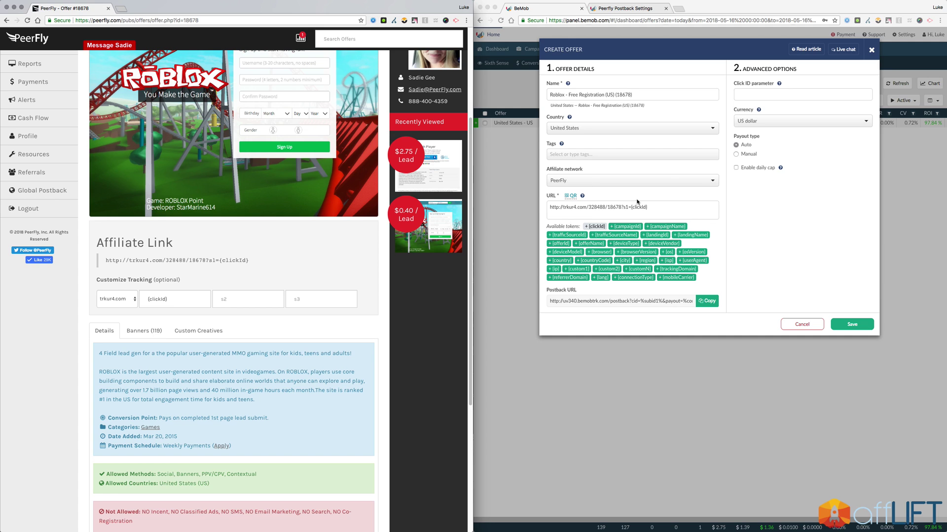
pyautogui.click(590, 214)
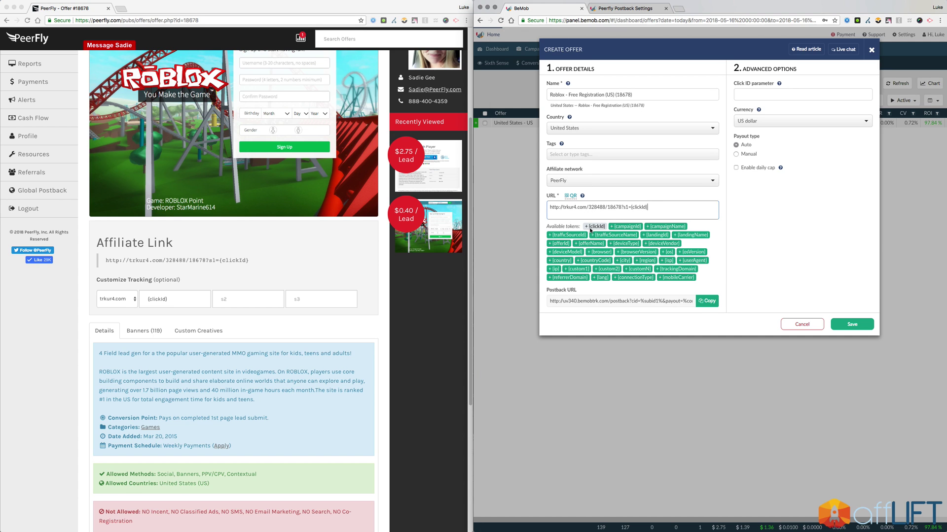
pyautogui.tripleClick(176, 301)
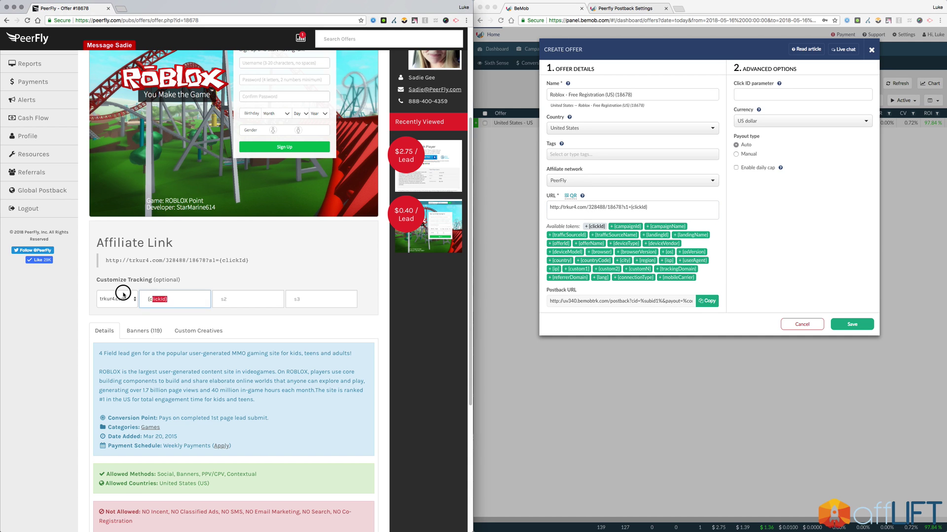
pyautogui.click(180, 296)
pyautogui.moveTo(264, 266); pyautogui.dragTo(88, 254)
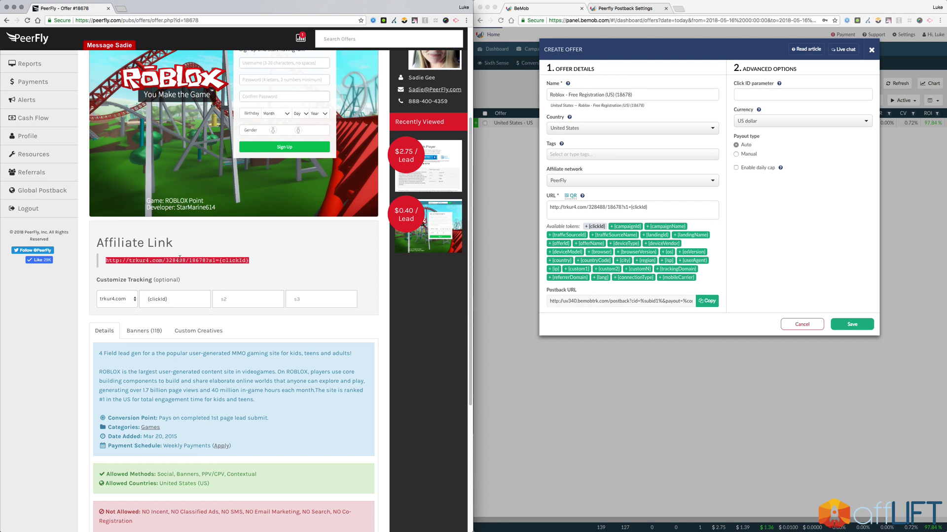
pyautogui.click(673, 207)
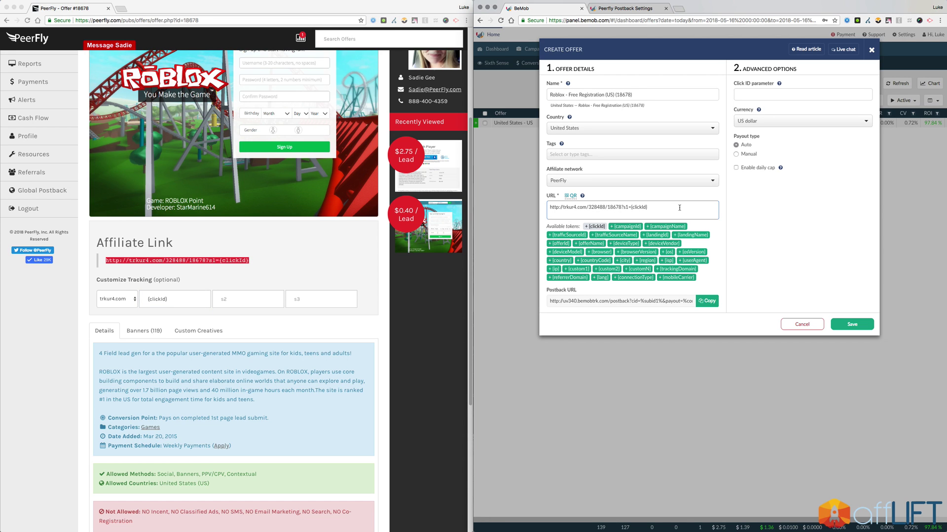
# - Save the Roblox - Free Registration (US) offer from the Create Offer dialog
pyautogui.click(856, 324)
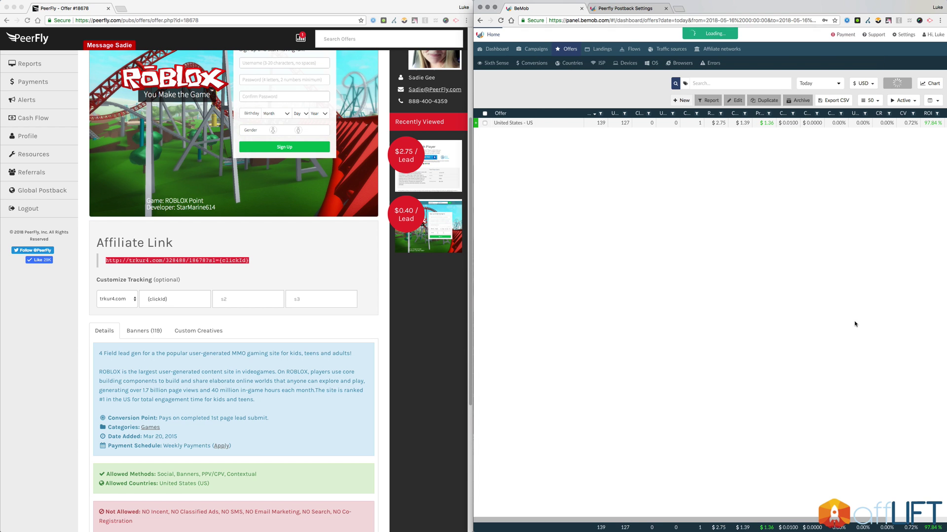